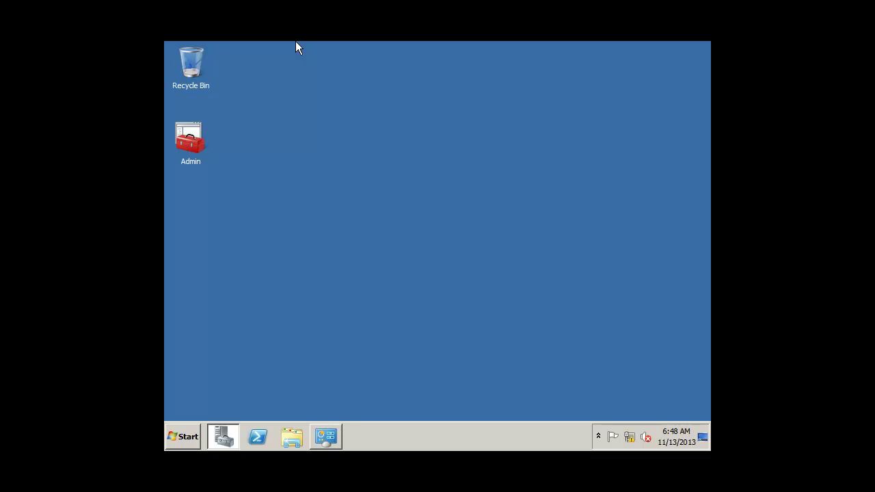
# - Open the Admin console from the desktop, bring up its console options and enter Admin as the console name
pyautogui.click(191, 138)
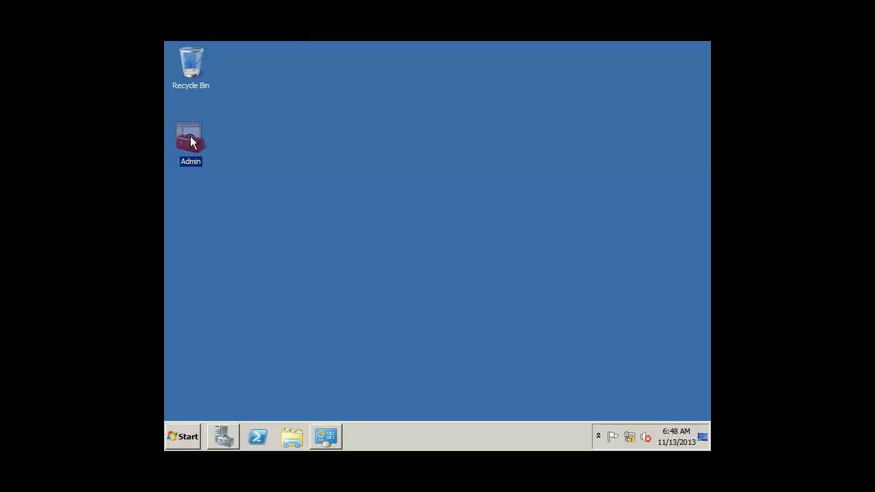
pyautogui.doubleClick(191, 139)
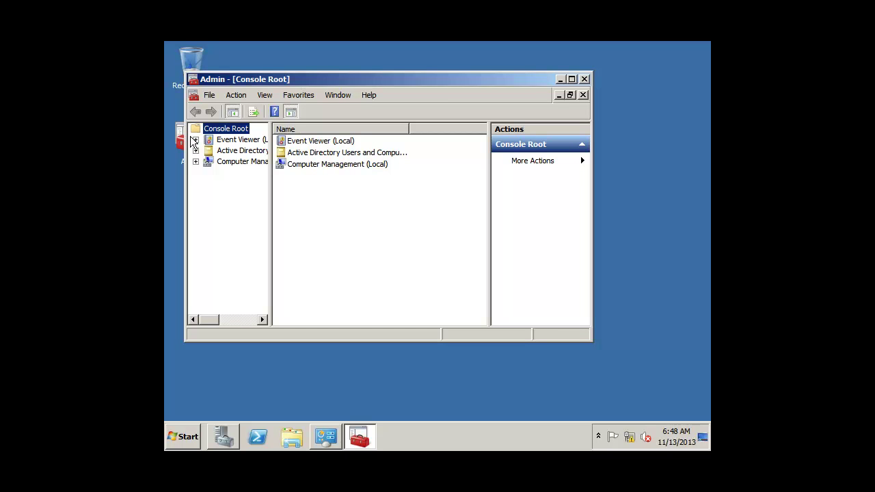
pyautogui.click(216, 96)
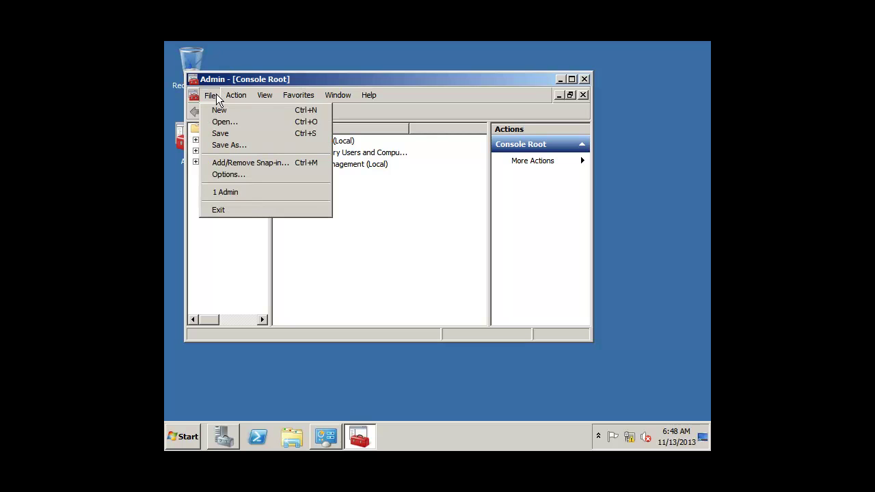
pyautogui.click(261, 177)
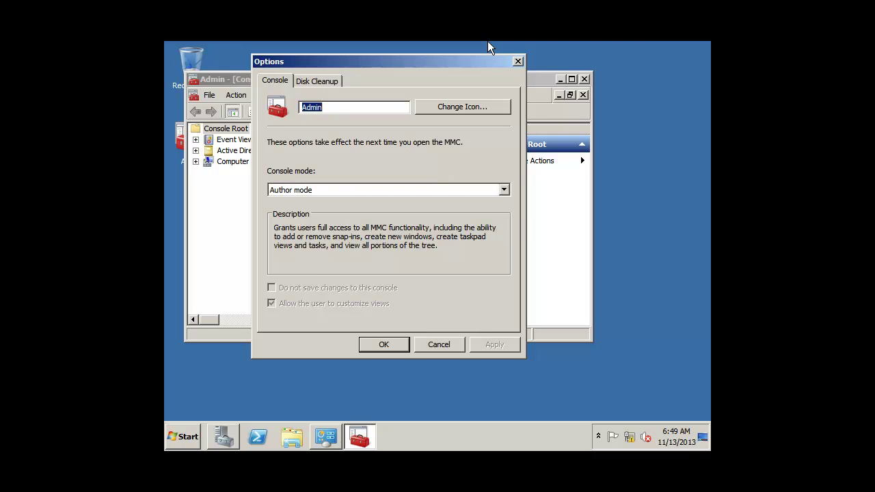
pyautogui.write('Admin')
pyautogui.moveTo(344, 109); pyautogui.dragTo(287, 108)
# - Compare the descriptions of the available console modes, from Author mode through User mode - limited access, single window
pyautogui.click(335, 189)
pyautogui.click(335, 189)
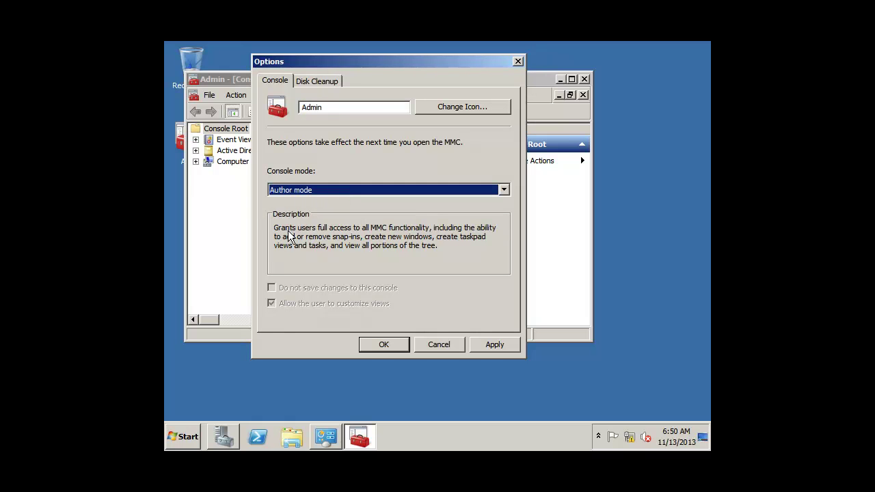
pyautogui.click(388, 190)
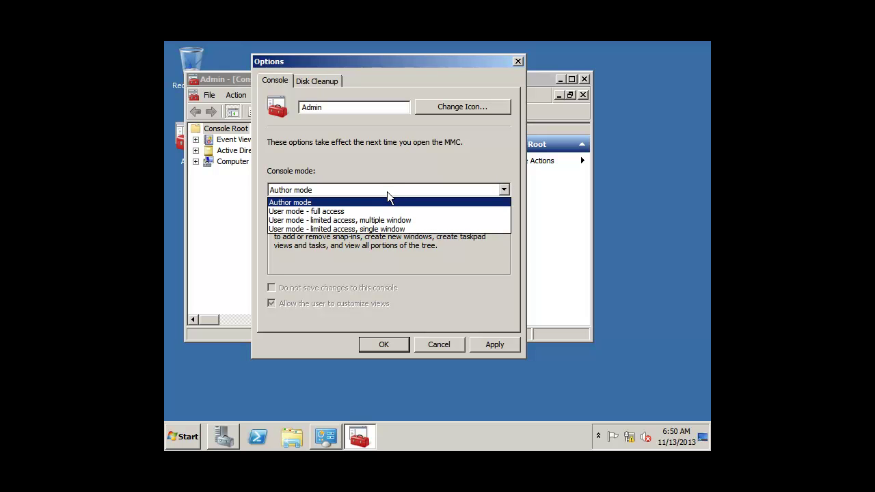
pyautogui.press('Down')
pyautogui.press('Return')
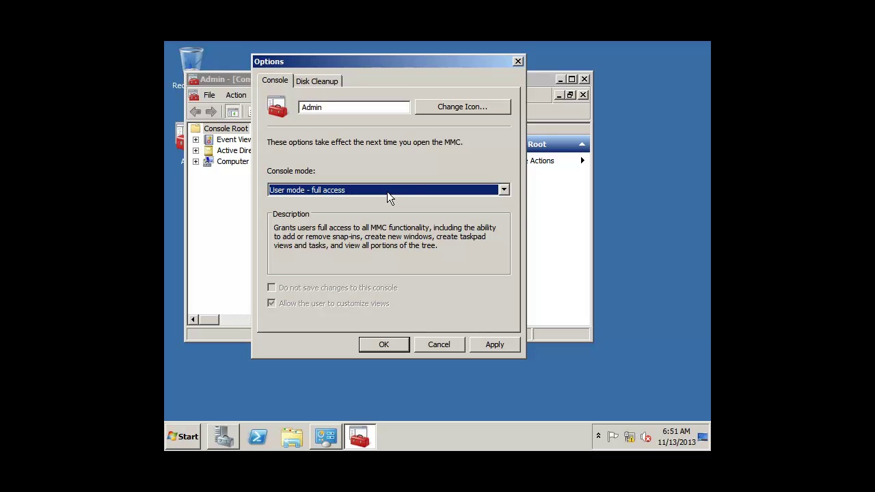
pyautogui.press('Down')
pyautogui.press('Up')
pyautogui.press('Up')
pyautogui.press('Down')
pyautogui.press('Up')
pyautogui.press('Down')
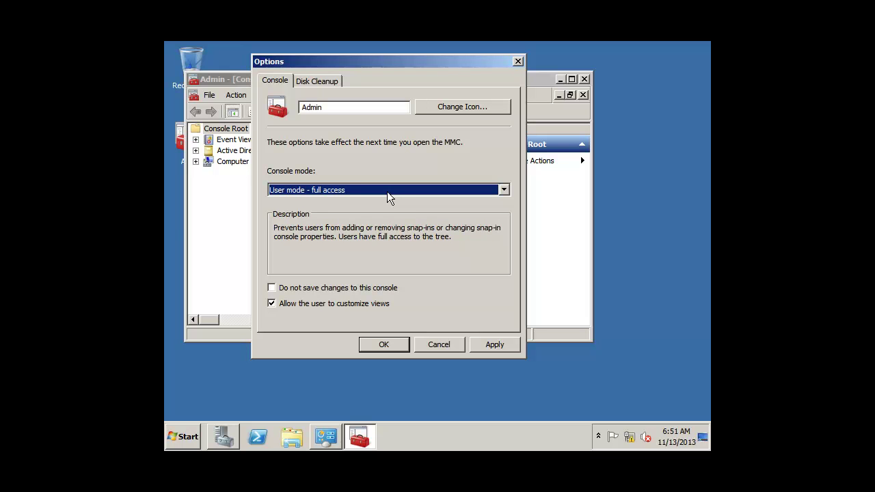
pyautogui.press('Up')
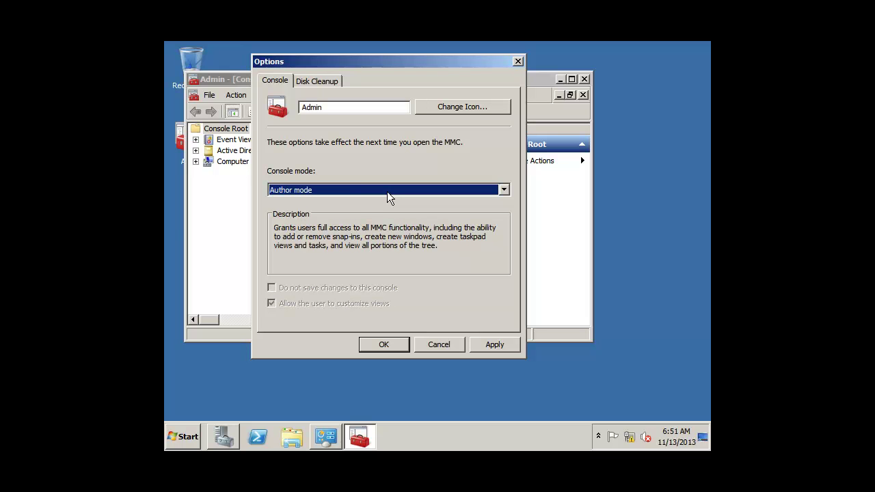
pyautogui.press('Down')
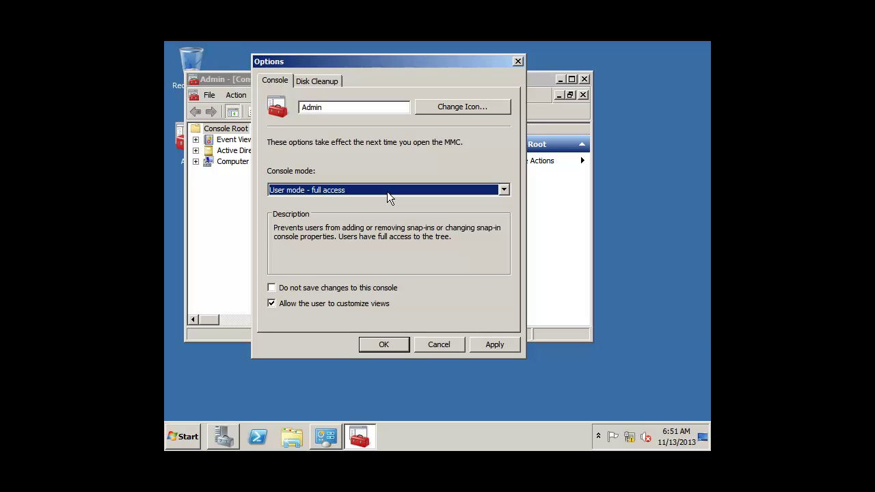
pyautogui.press('Down')
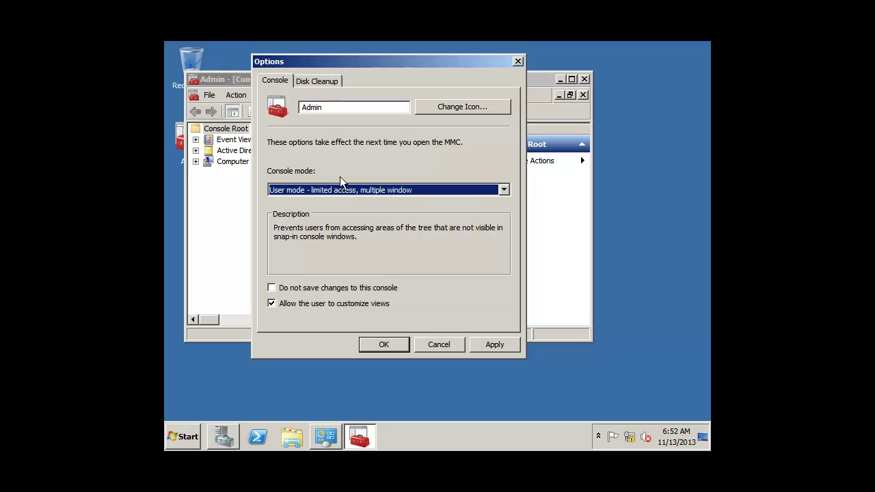
pyautogui.press('Down')
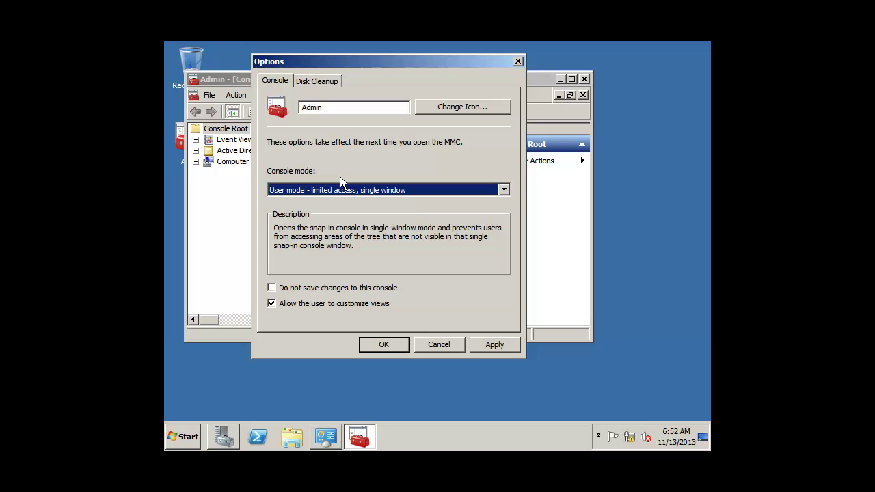
pyautogui.press('Up')
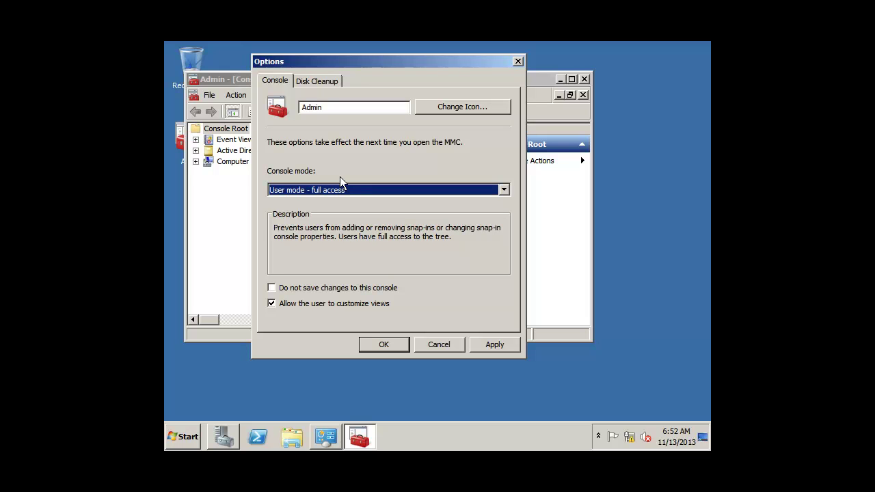
pyautogui.press('Up')
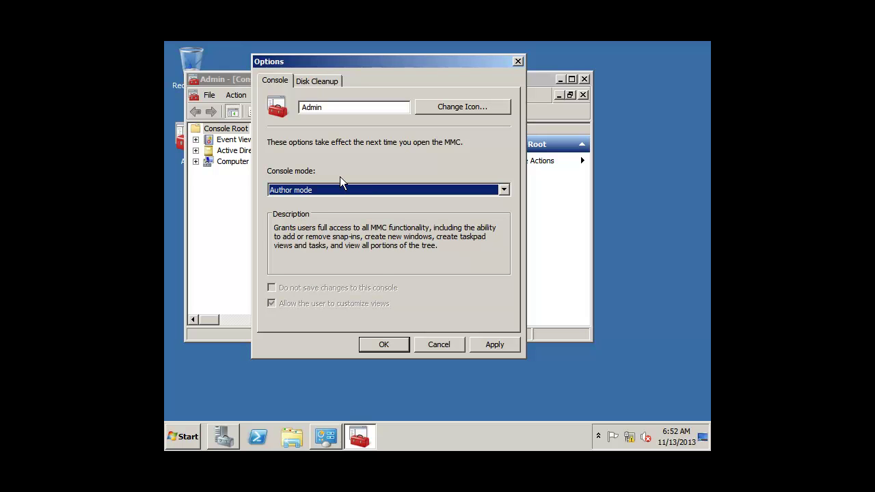
# - Set the console mode to User mode - full access, then save and close the Admin console
pyautogui.press('Down')
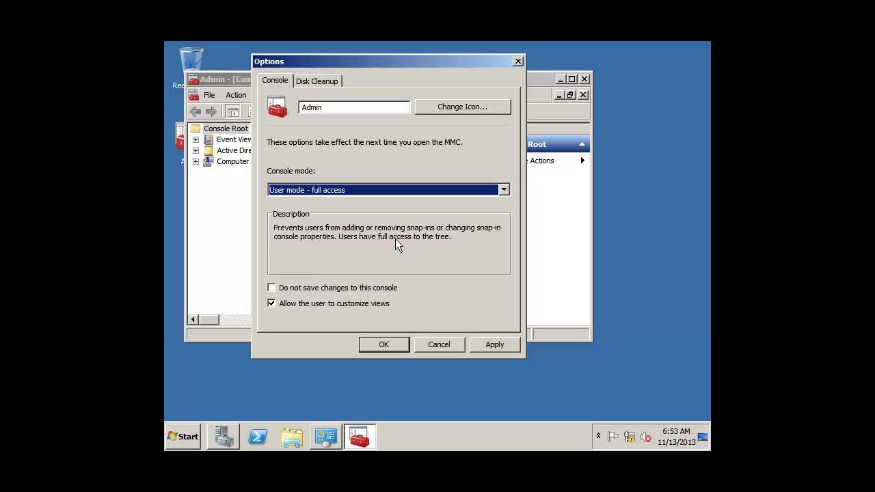
pyautogui.click(383, 346)
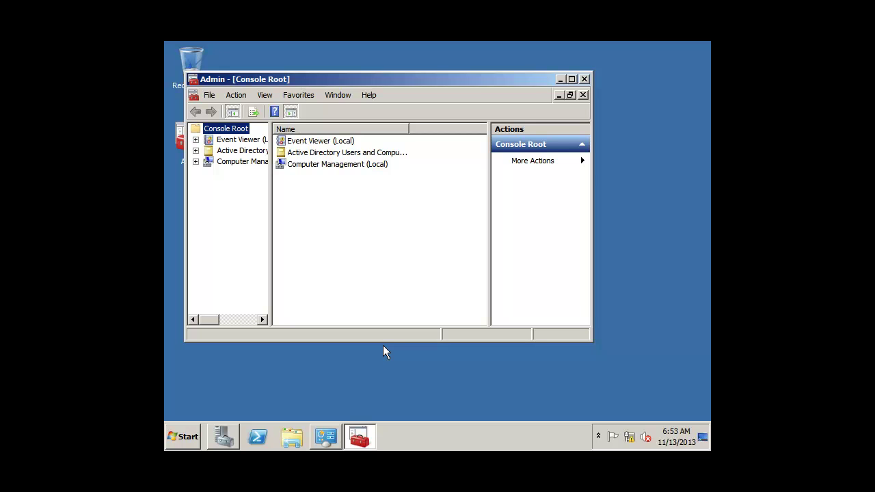
pyautogui.click(210, 97)
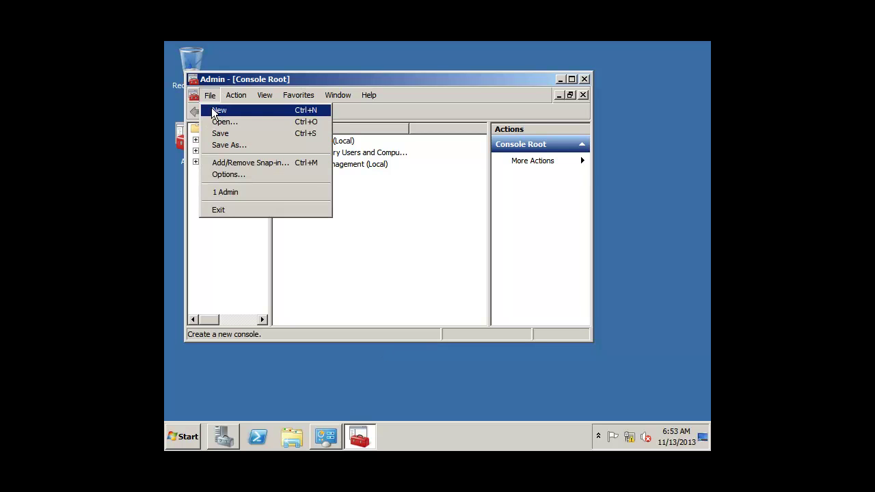
pyautogui.click(220, 133)
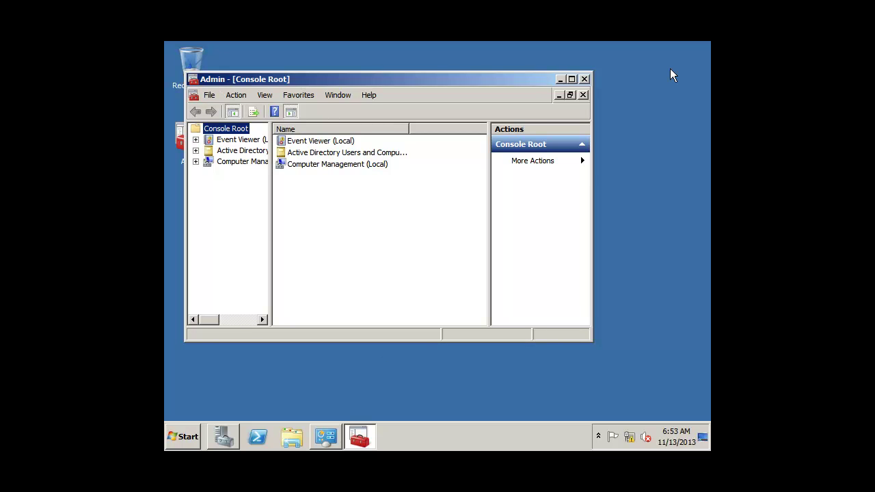
pyautogui.click(586, 79)
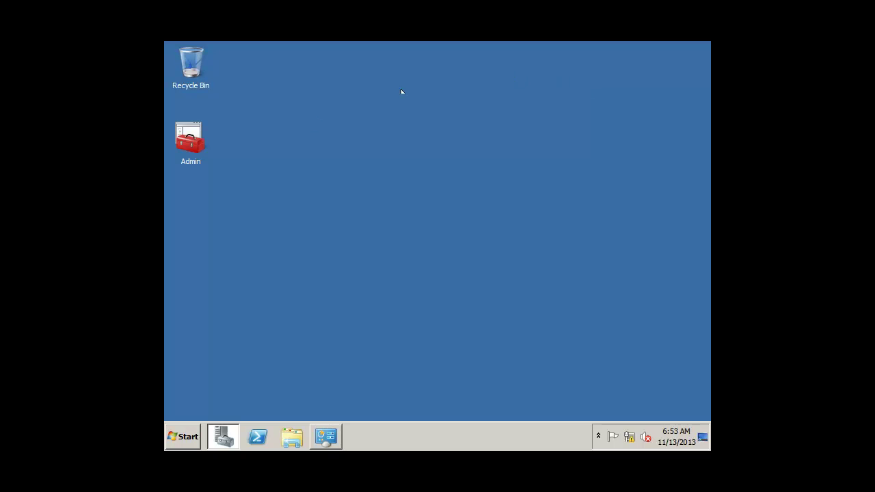
# - Reopen the Admin console normally, examine which file commands are available in user mode, and exit it
pyautogui.doubleClick(193, 140)
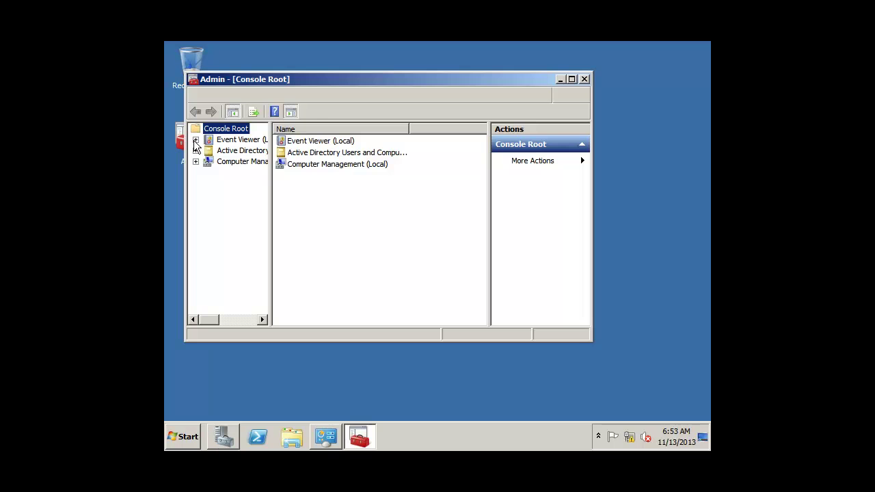
pyautogui.moveTo(287, 85); pyautogui.dragTo(333, 88)
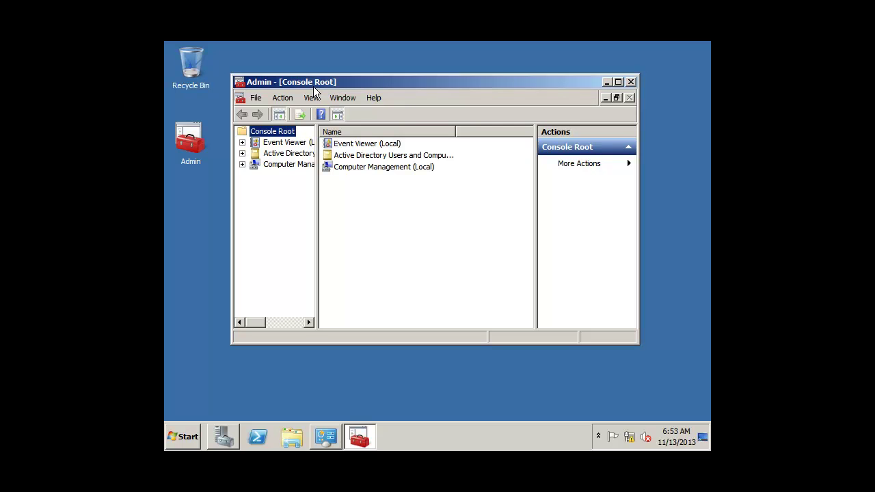
pyautogui.click(260, 99)
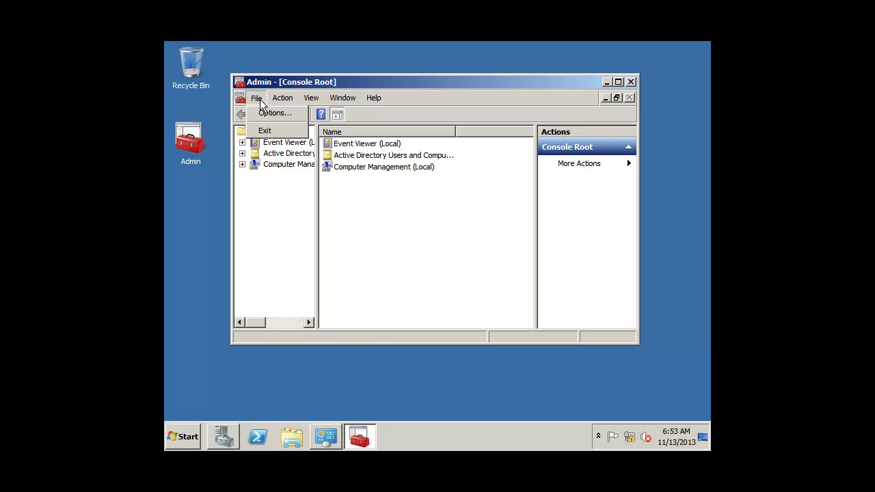
pyautogui.click(304, 130)
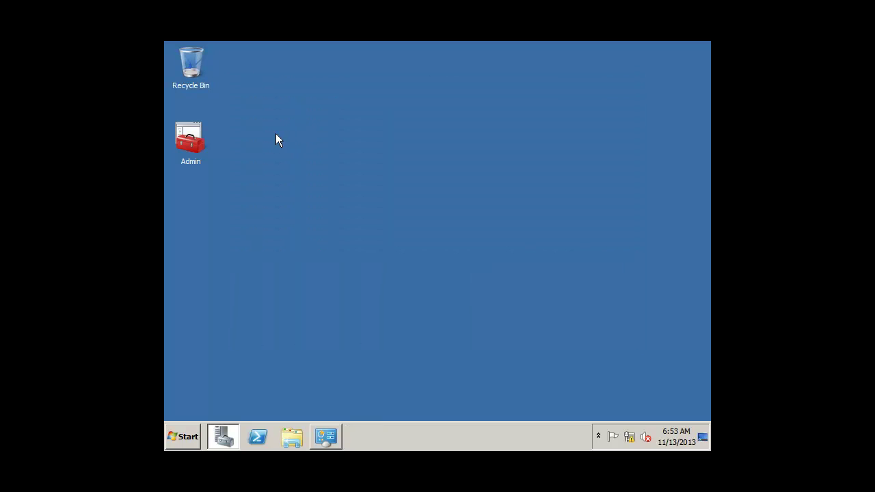
# - Open the Admin console in author mode, examine its file commands, and exit without saving the console settings
pyautogui.rightClick(189, 130)
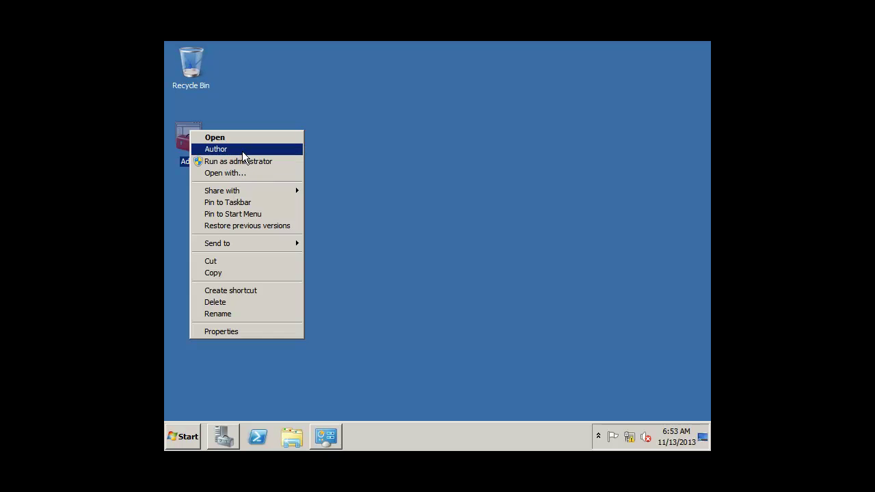
pyautogui.click(242, 149)
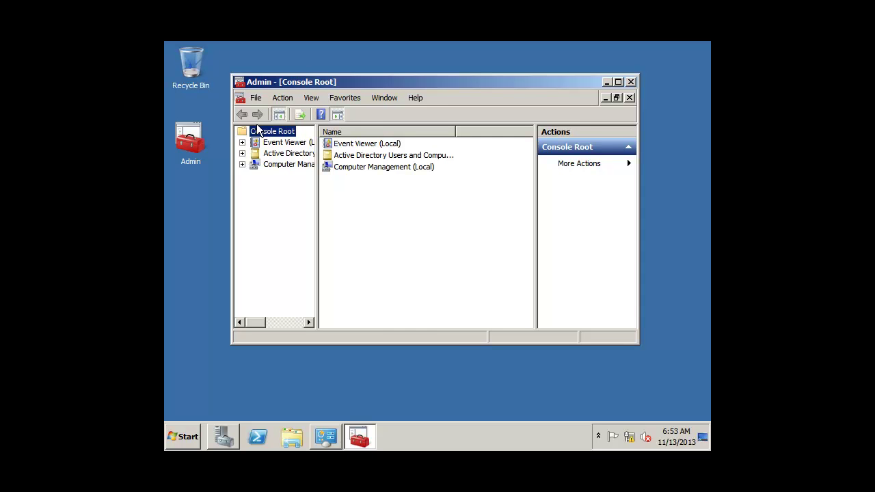
pyautogui.click(257, 100)
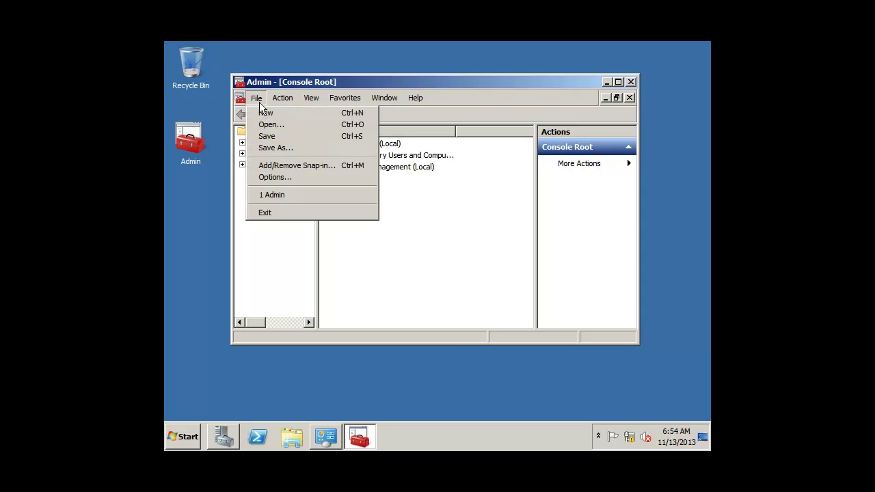
pyautogui.click(307, 212)
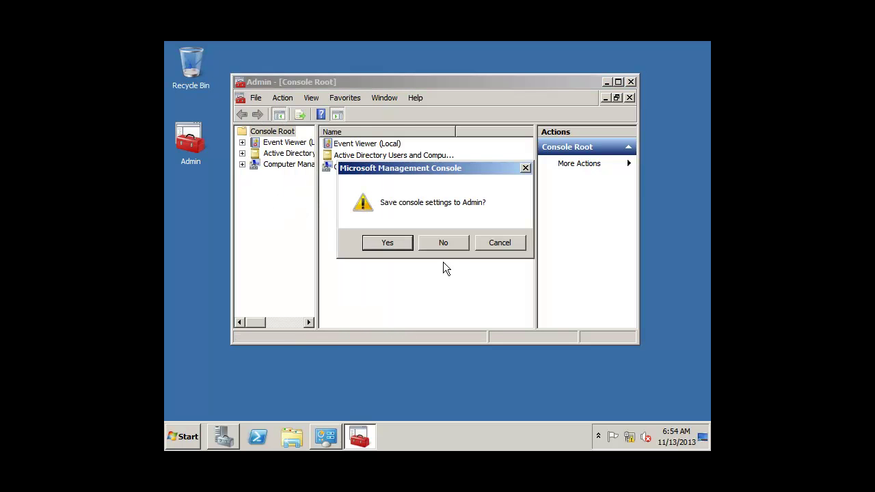
pyautogui.click(443, 244)
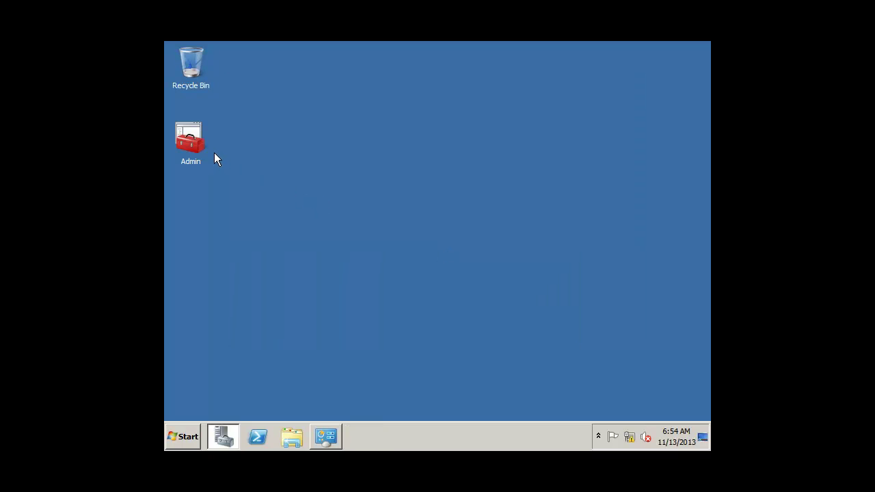
# - Launch the Admin console in its default mode again to recheck its file commands, then exit
pyautogui.doubleClick(198, 145)
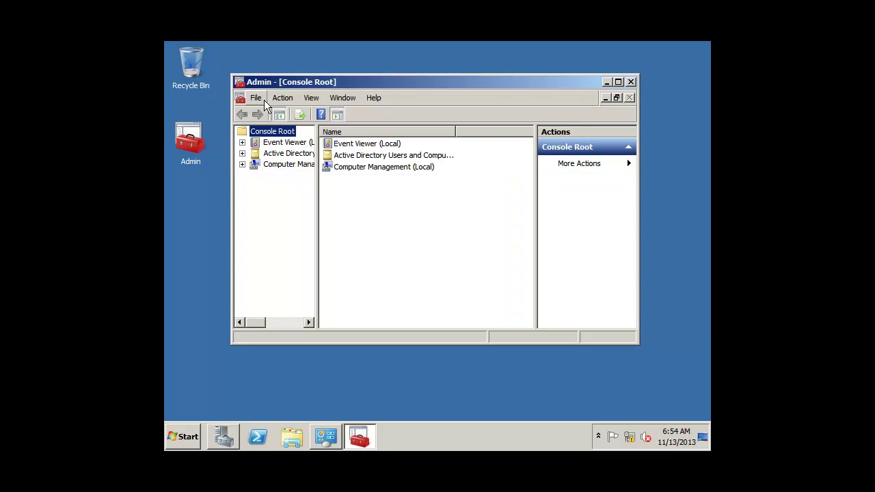
pyautogui.click(256, 97)
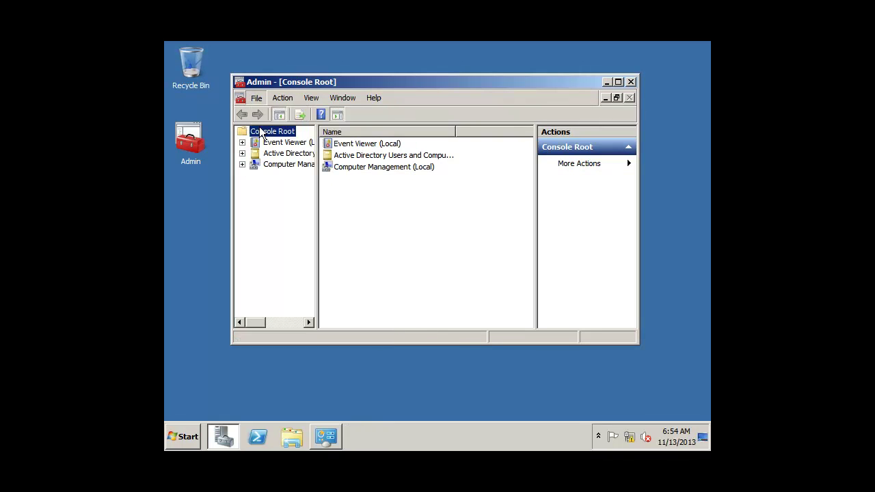
pyautogui.click(263, 132)
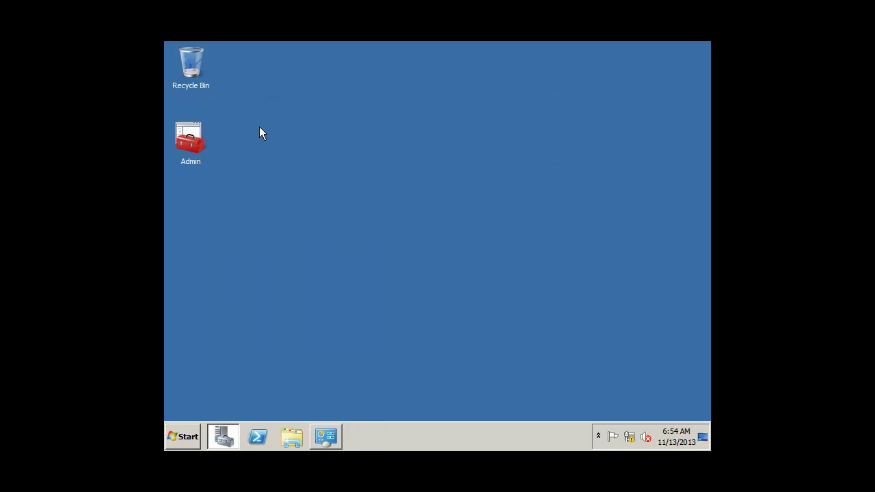